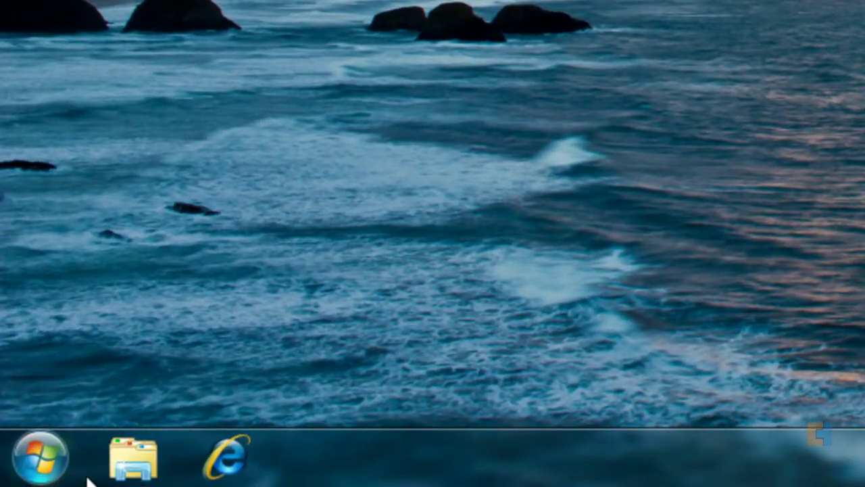
# Step: Open and close a Windows Explorer window from its taskbar jump list, and view Internet Explorer's jump list
pyautogui.rightClick(128, 470)
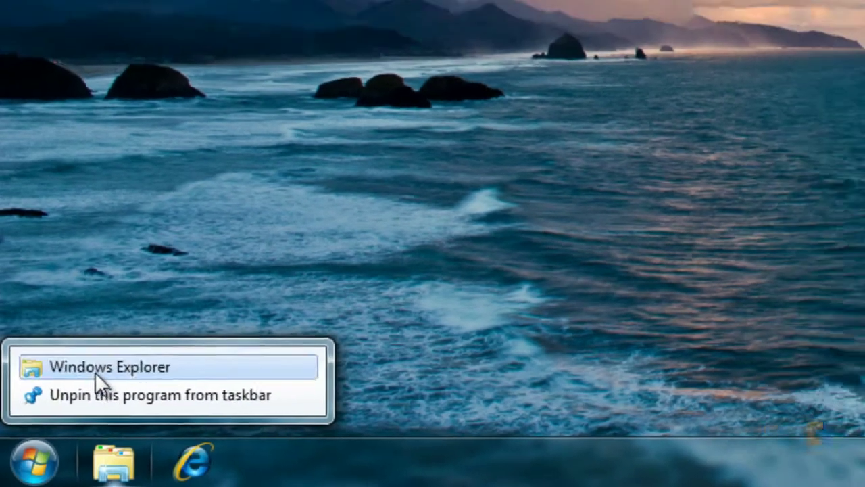
pyautogui.click(105, 347)
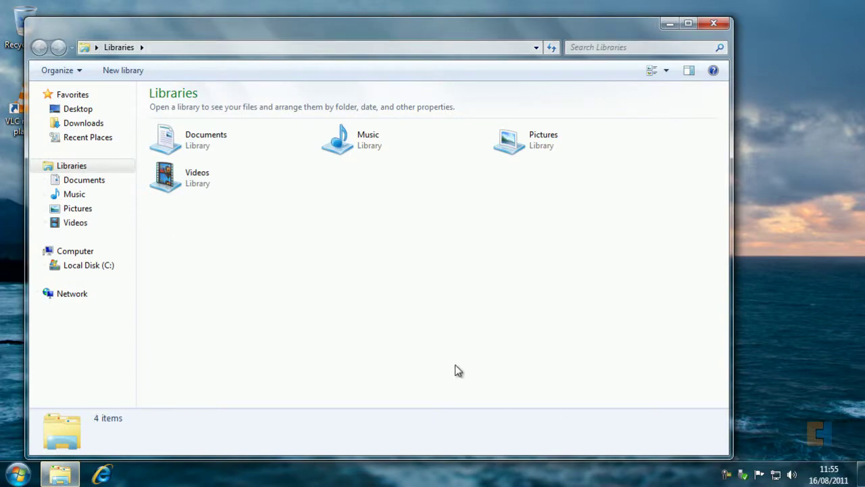
pyautogui.click(715, 24)
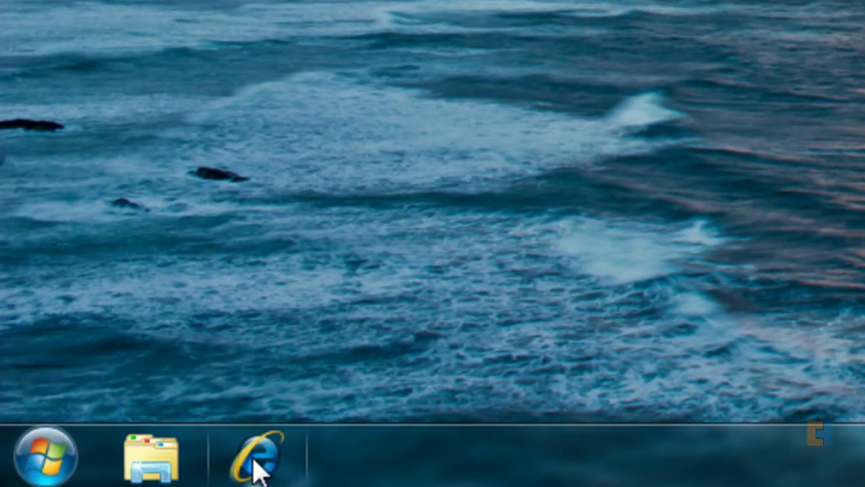
pyautogui.rightClick(211, 462)
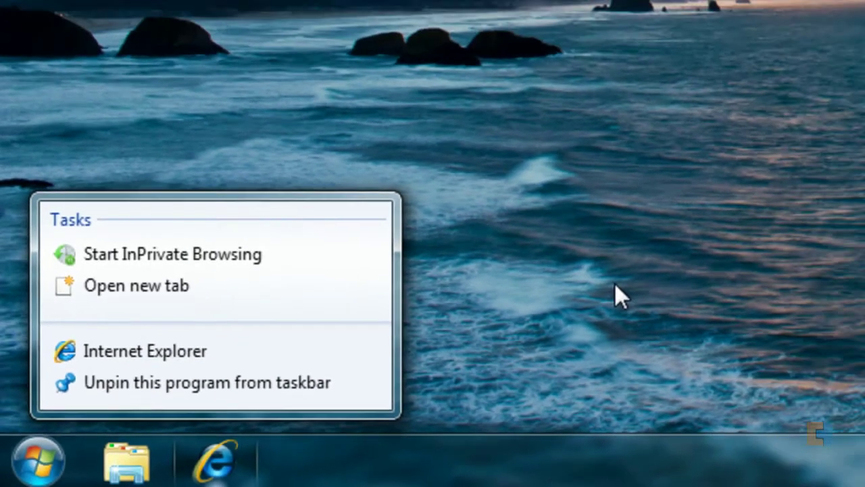
pyautogui.click(750, 250)
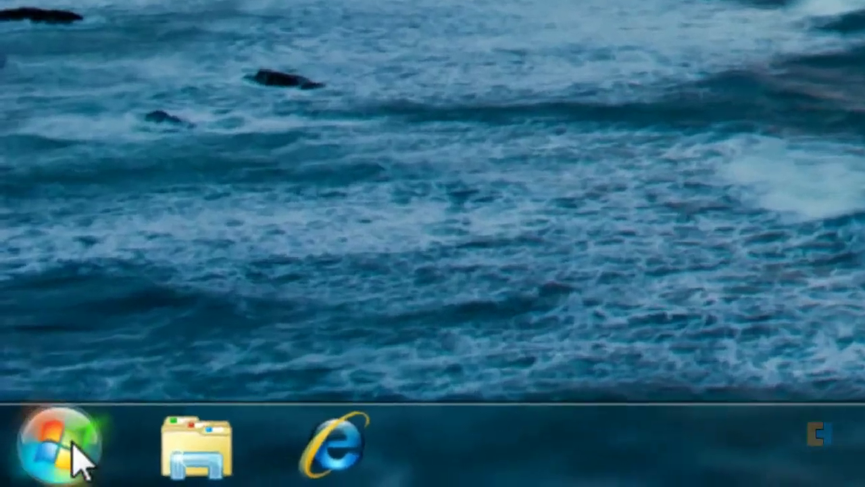
# Step: Open the Music library, pin Music, Pictures and Videos to the Windows Explorer jump list on the taskbar, and close the window
pyautogui.click(33, 469)
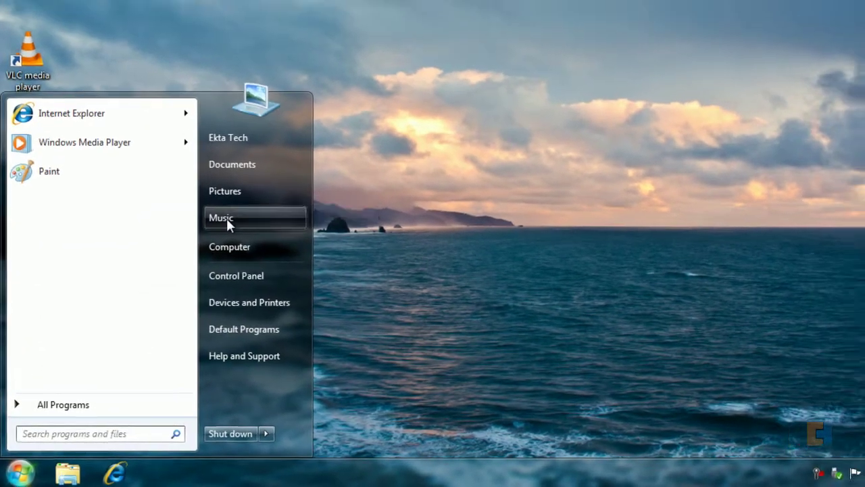
pyautogui.click(227, 218)
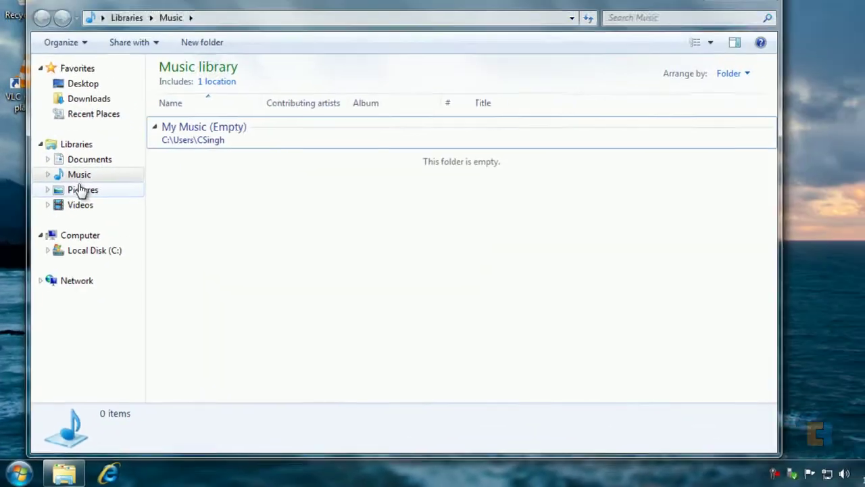
pyautogui.moveTo(79, 202); pyautogui.dragTo(71, 471)
pyautogui.moveTo(106, 224); pyautogui.dragTo(71, 477)
pyautogui.moveTo(166, 461); pyautogui.dragTo(162, 462)
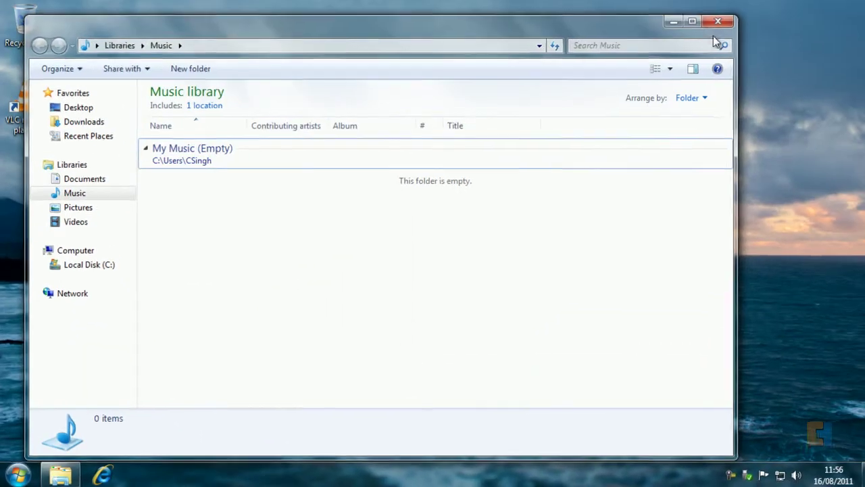
pyautogui.click(712, 34)
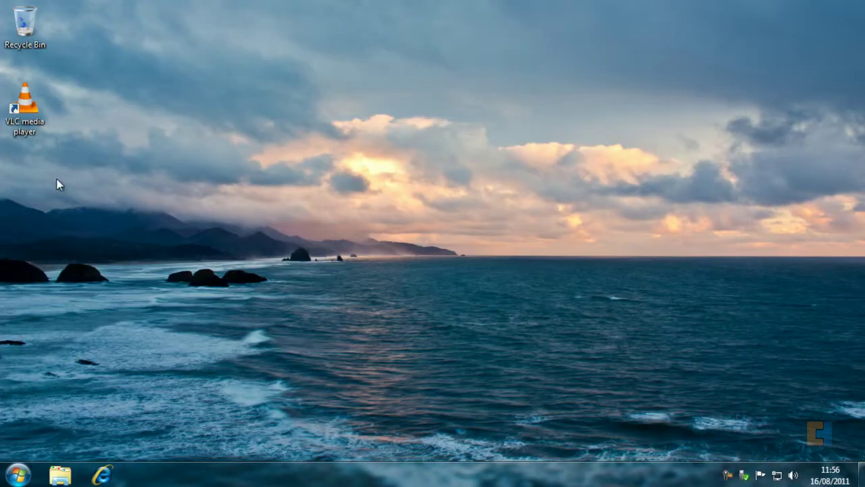
# Step: Check the pinned folders in the Windows Explorer jump list, open the Videos library from there and close it
pyautogui.rightClick(58, 480)
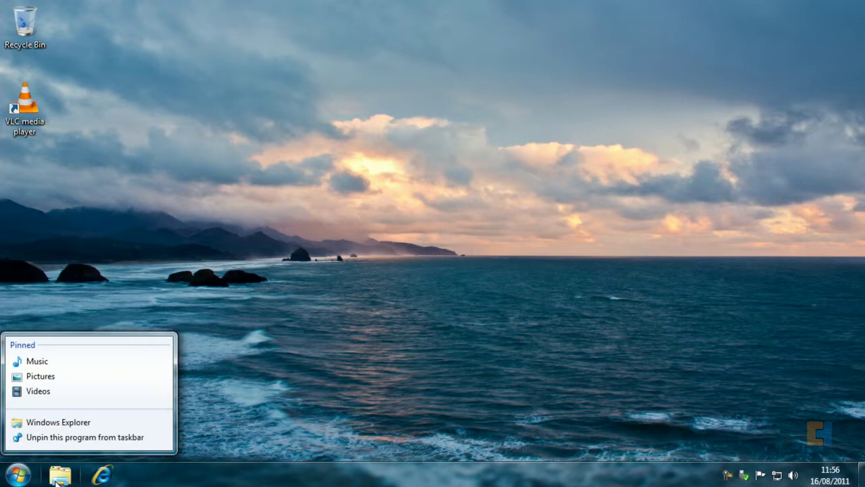
pyautogui.click(256, 429)
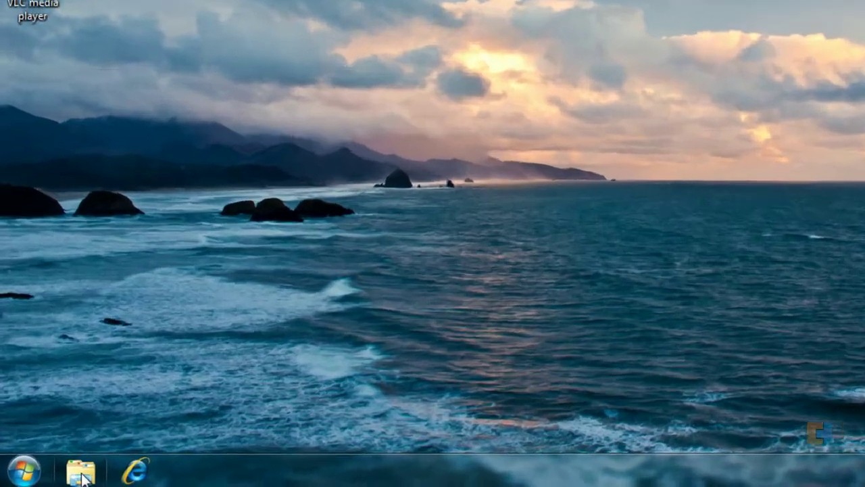
pyautogui.rightClick(60, 476)
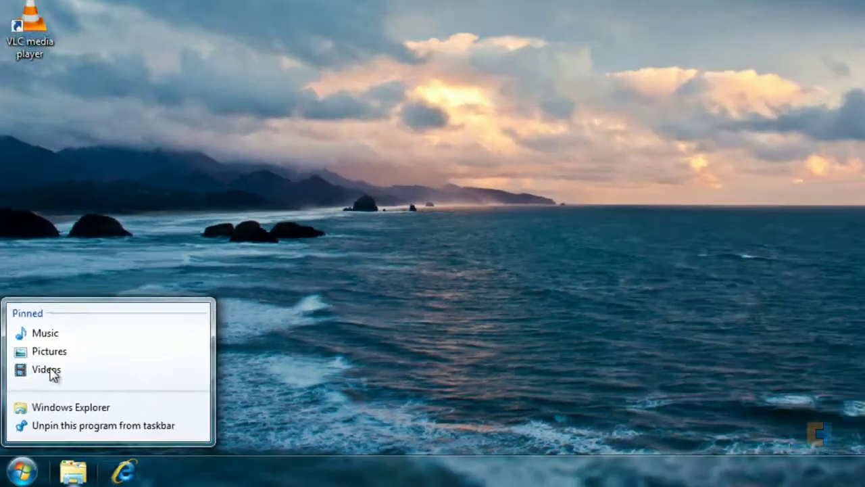
pyautogui.click(71, 284)
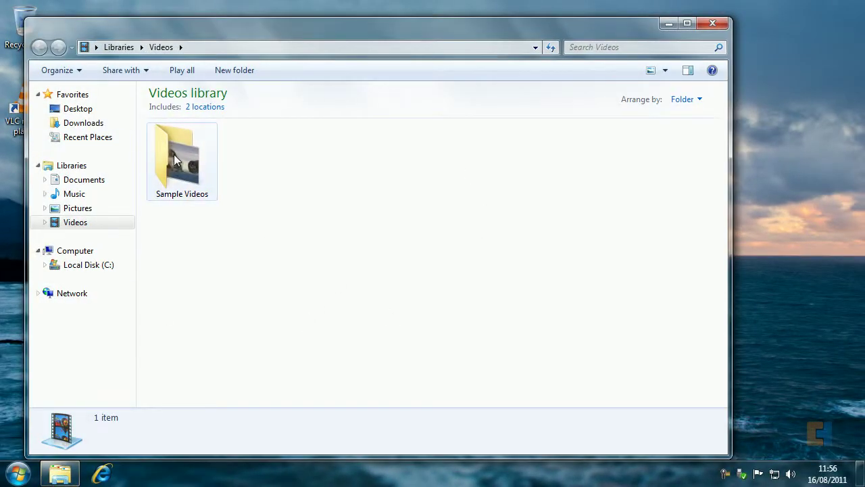
pyautogui.click(712, 26)
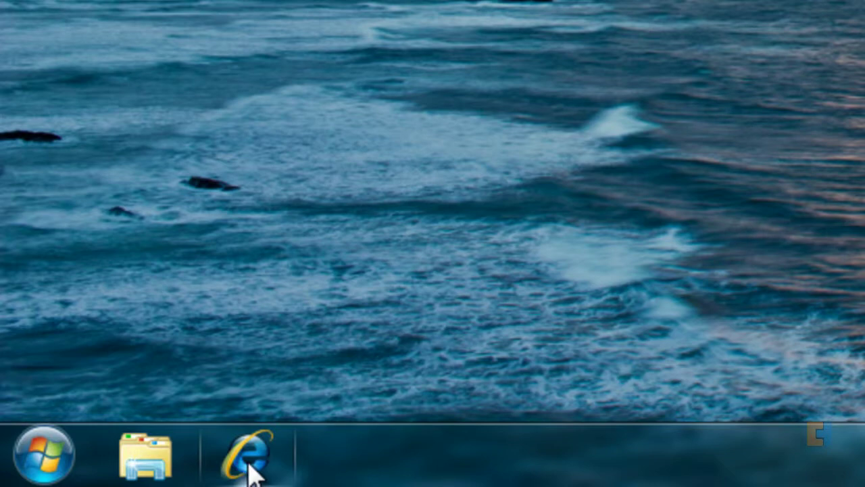
# Step: Unpin Internet Explorer from the taskbar
pyautogui.rightClick(250, 473)
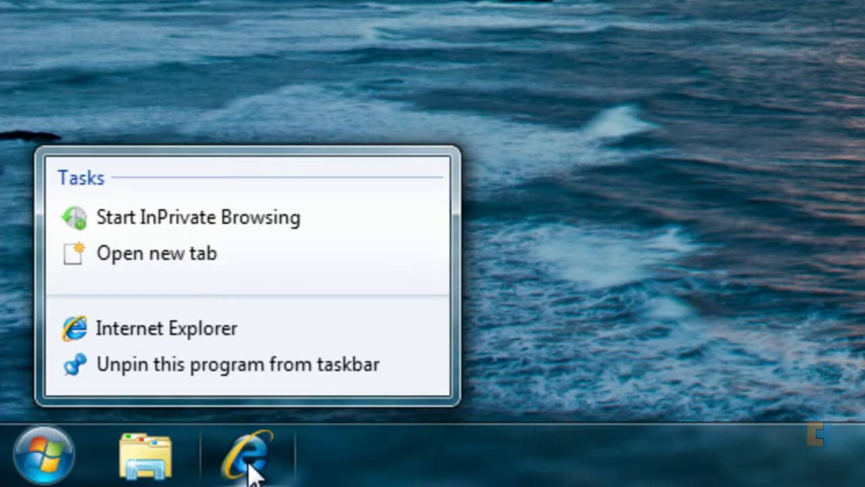
pyautogui.click(170, 377)
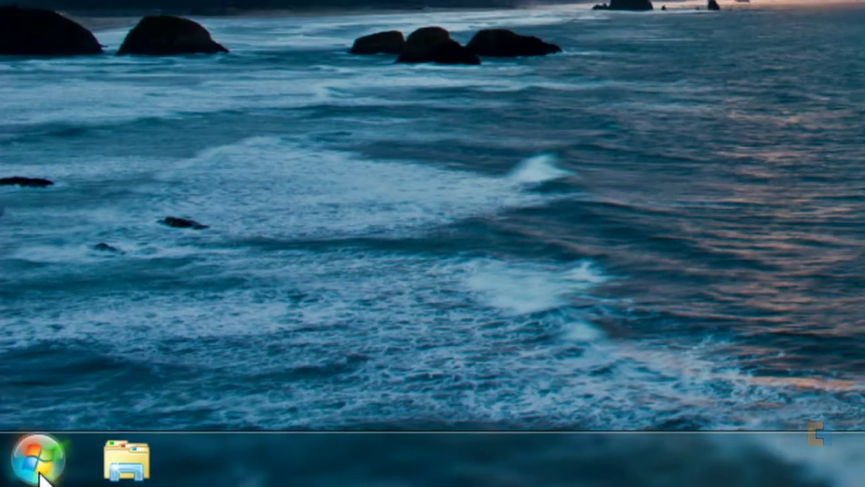
# Step: Pin Internet Explorer to the taskbar from the list of all installed programs
pyautogui.press('super')
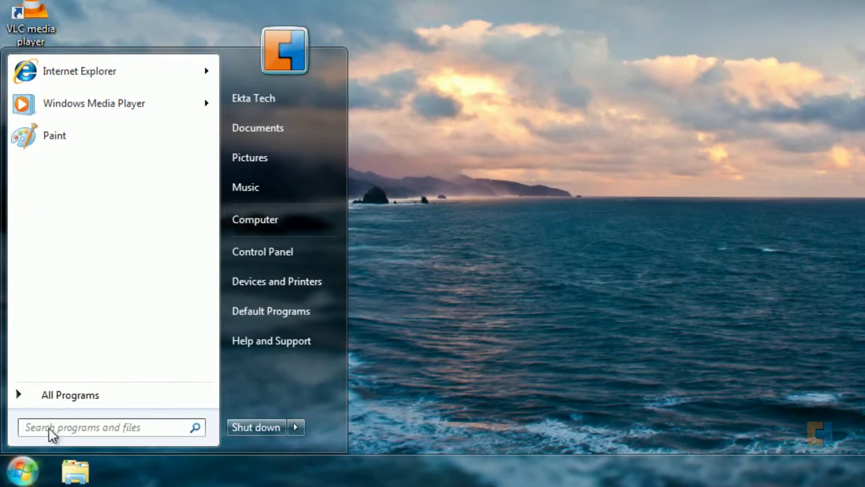
pyautogui.click(63, 398)
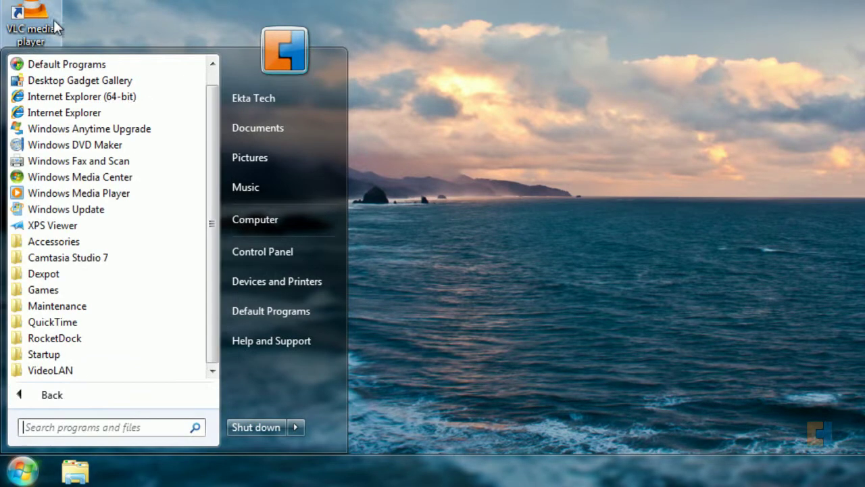
pyautogui.click(658, 460)
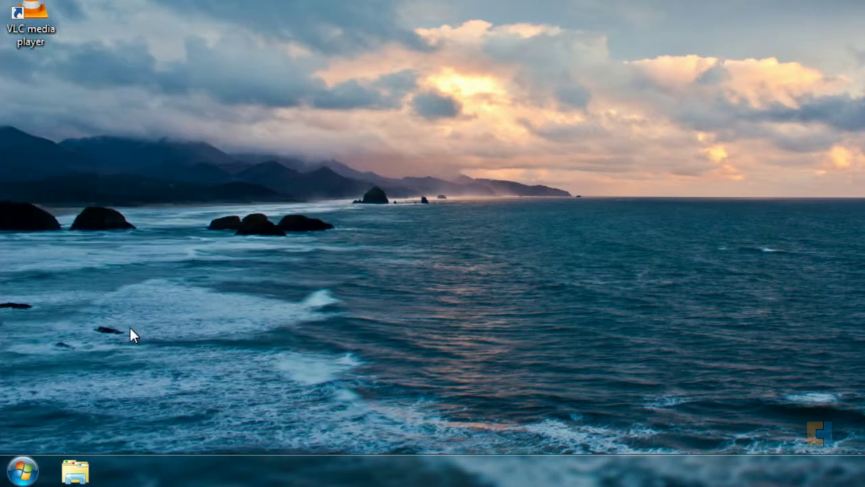
pyautogui.click(25, 472)
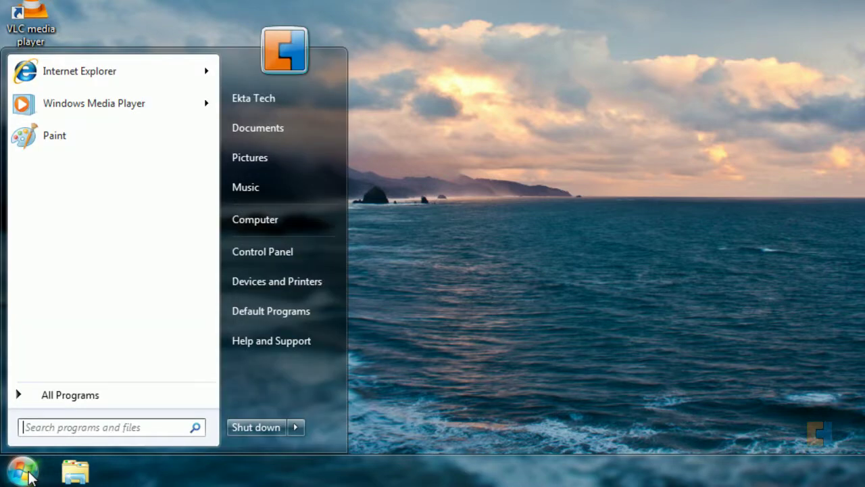
pyautogui.click(68, 396)
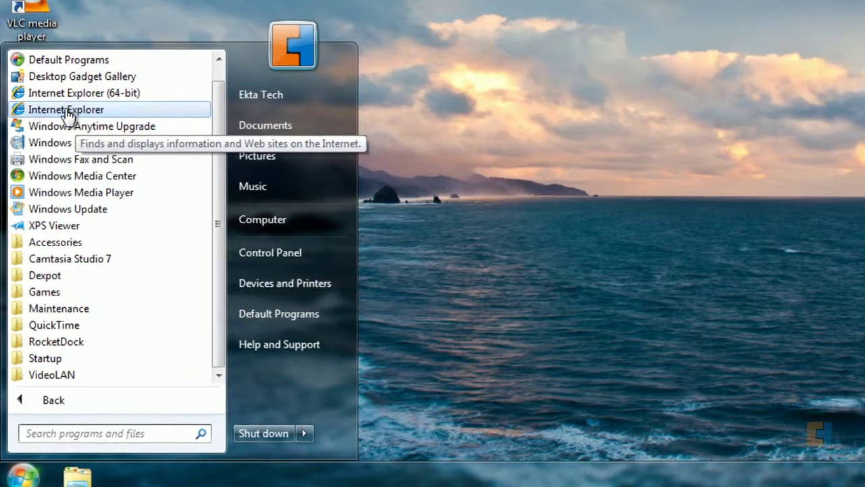
pyautogui.rightClick(69, 113)
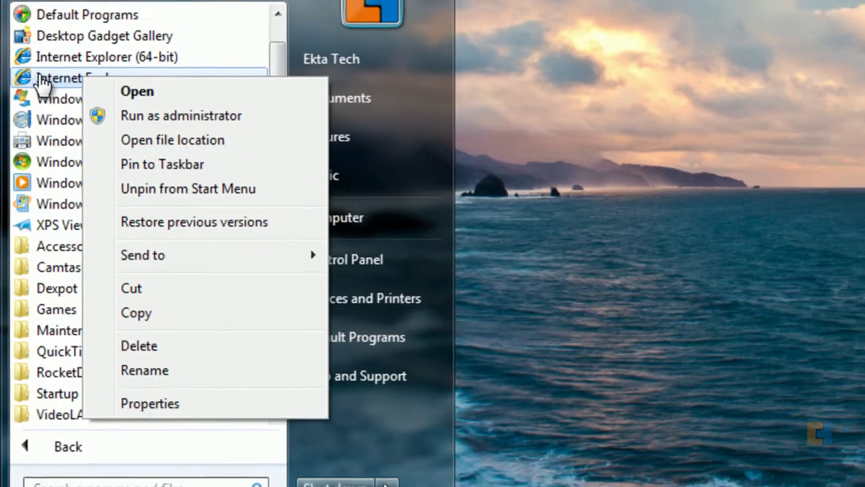
pyautogui.moveTo(42, 74); pyautogui.dragTo(177, 272)
pyautogui.moveTo(136, 248); pyautogui.dragTo(134, 471)
pyautogui.click(467, 431)
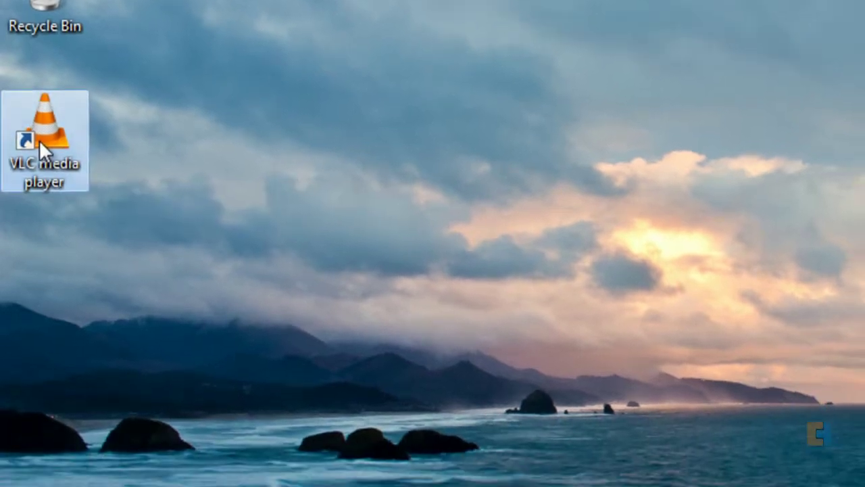
# Step: Assign the shortcut key CTRL + ALT + V to the desktop's VLC media player shortcut in its properties and apply the change
pyautogui.rightClick(39, 140)
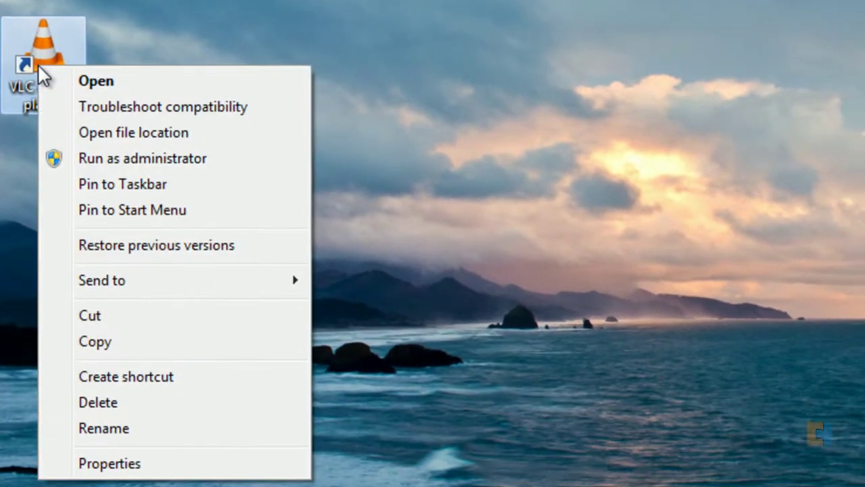
pyautogui.click(126, 463)
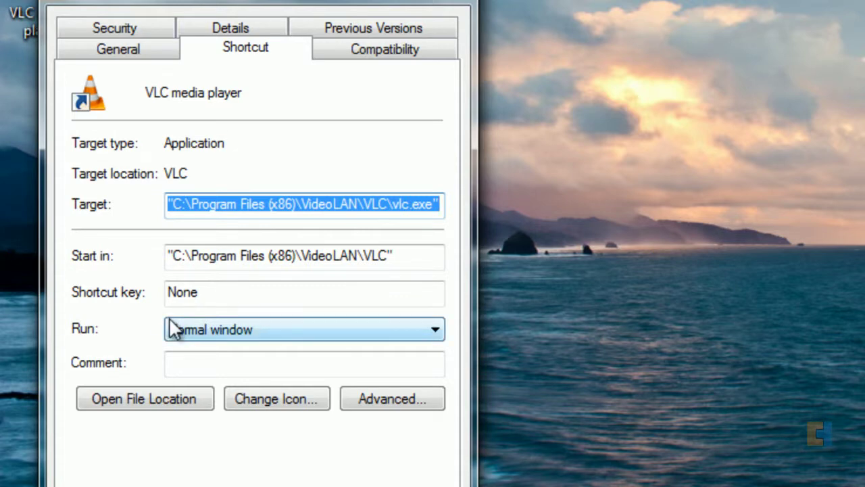
pyautogui.click(225, 297)
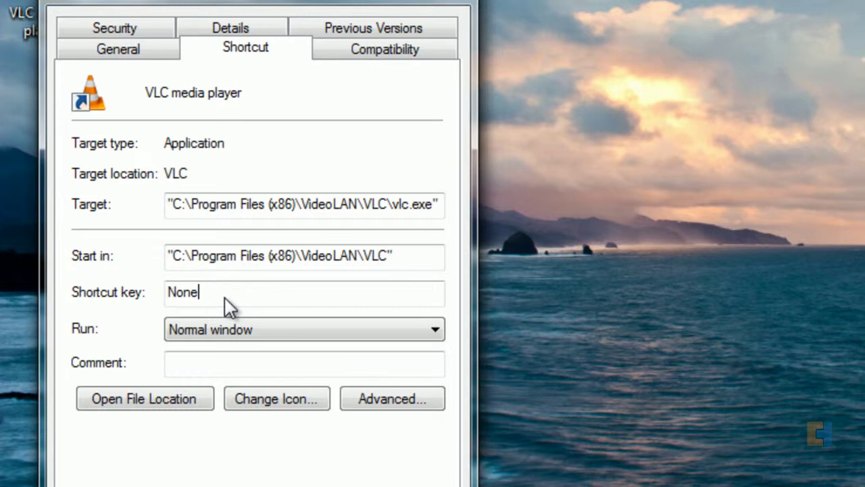
pyautogui.hotkey('ctrl', 'alt', 'v')
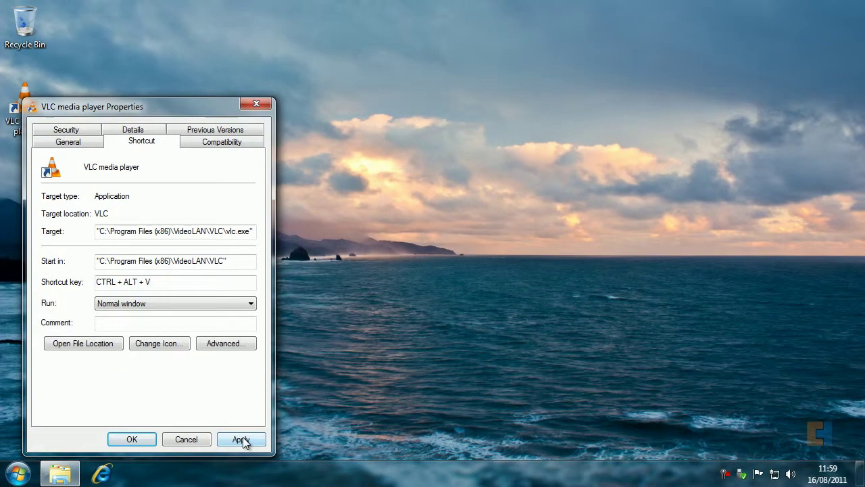
pyautogui.click(300, 483)
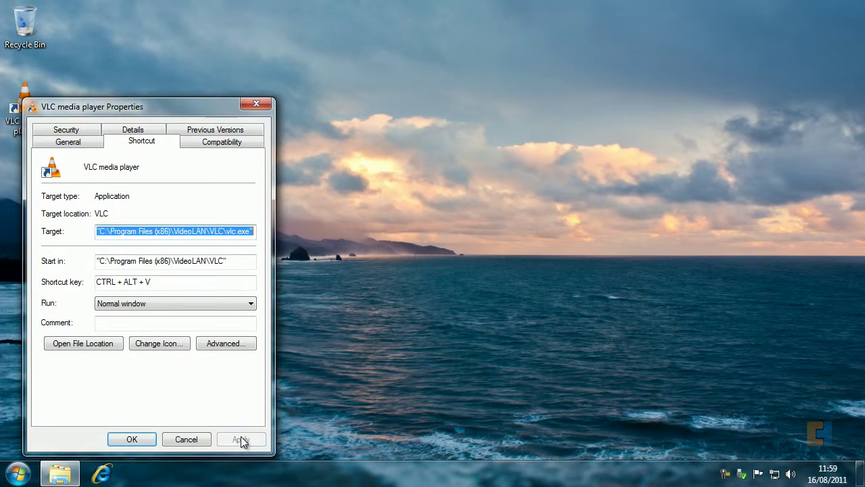
pyautogui.click(135, 443)
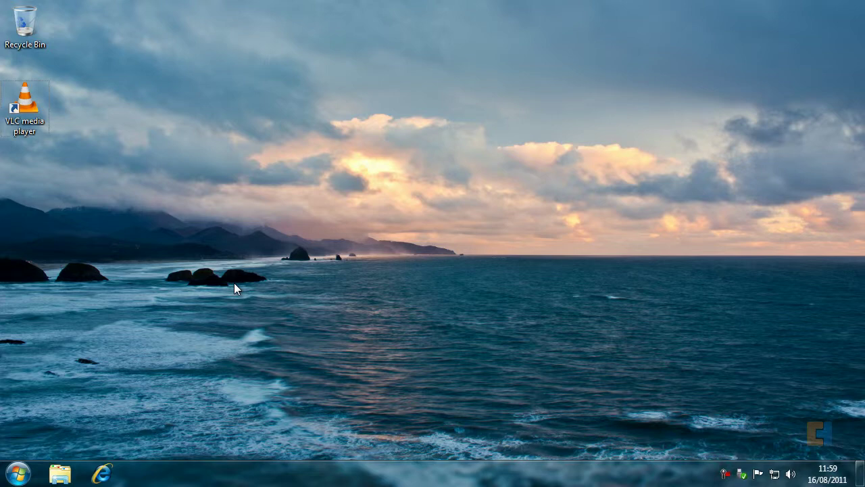
# Step: Test the assigned shortcut key by launching VLC media player, and close the player
pyautogui.press('Return')
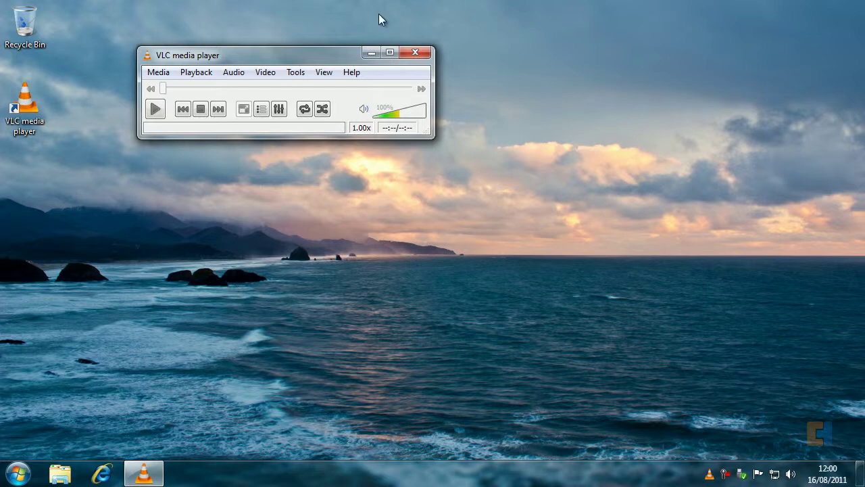
pyautogui.click(414, 52)
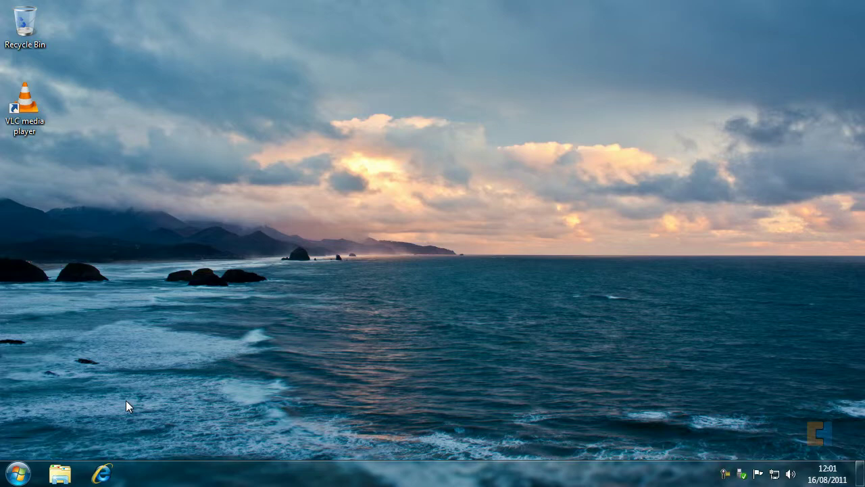
# Step: Open the Boot folder inside the Windows folder on Local Disk (C:)
pyautogui.click(18, 473)
pyautogui.click(201, 275)
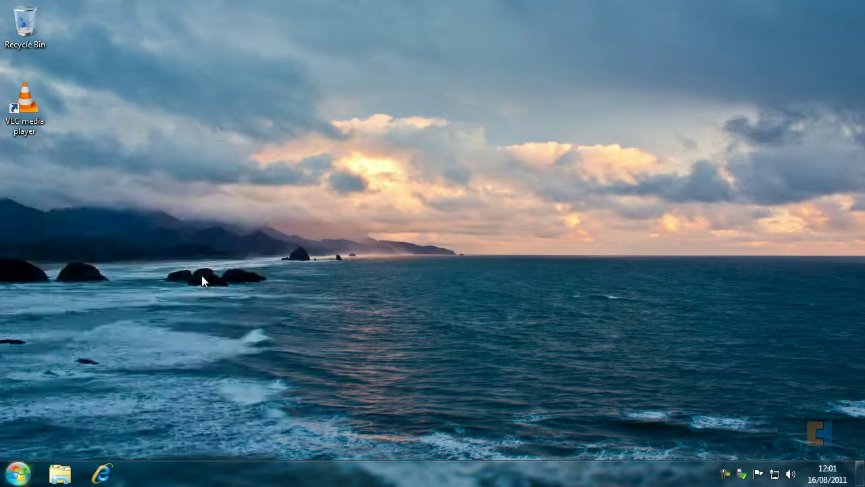
pyautogui.doubleClick(192, 139)
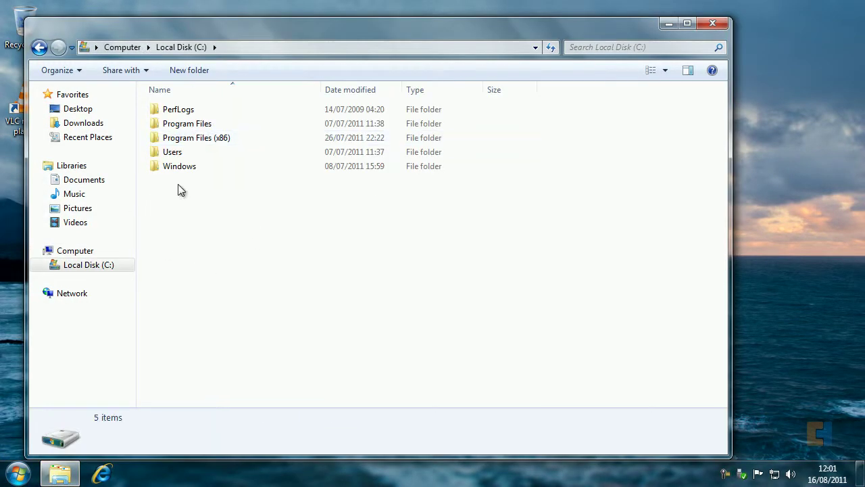
pyautogui.doubleClick(178, 166)
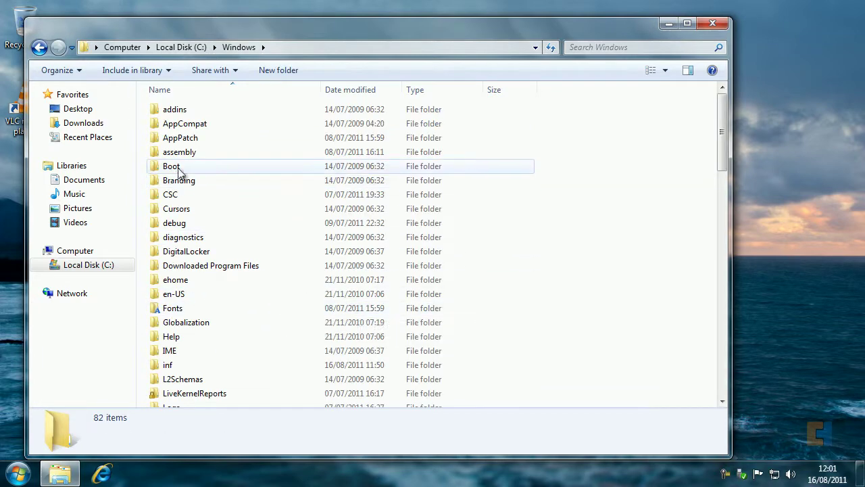
pyautogui.doubleClick(173, 168)
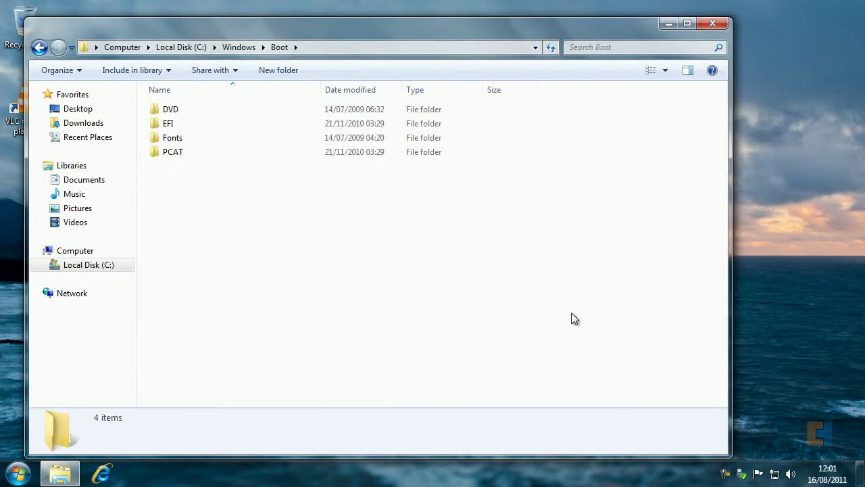
# Step: View the PCAT folder's contents, return to the Boot folder, and open a command window at PCAT
pyautogui.doubleClick(172, 151)
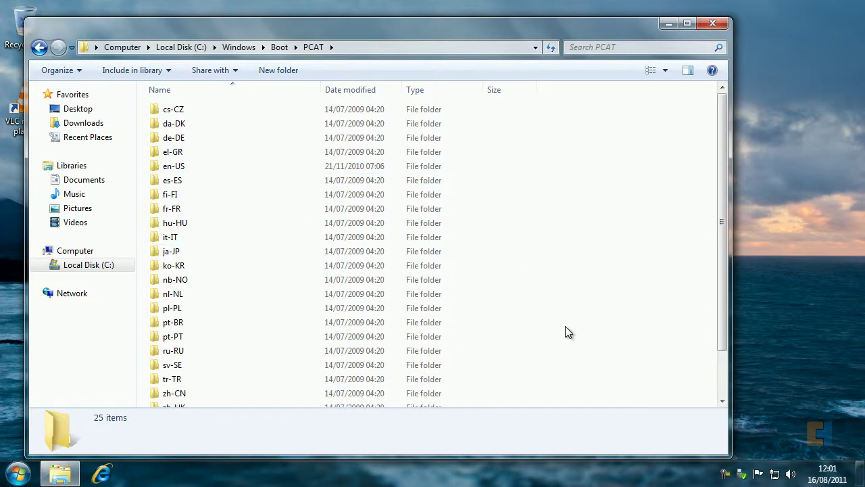
pyautogui.press('BackSpace')
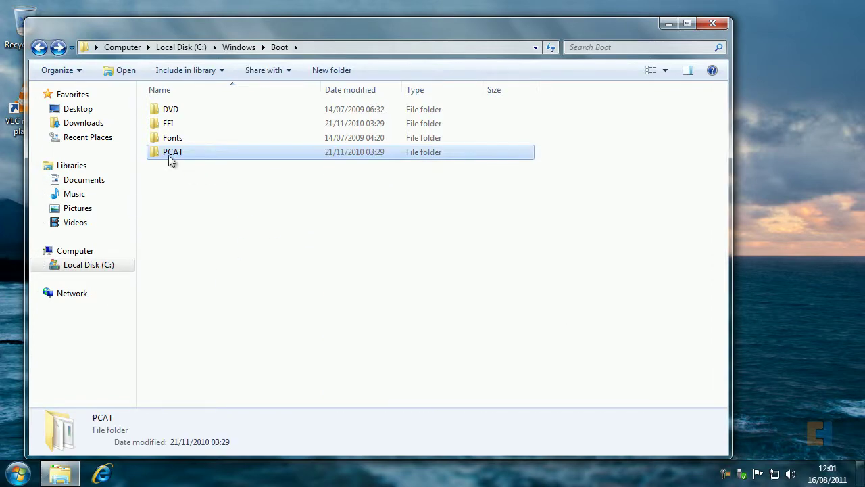
pyautogui.moveTo(169, 155)
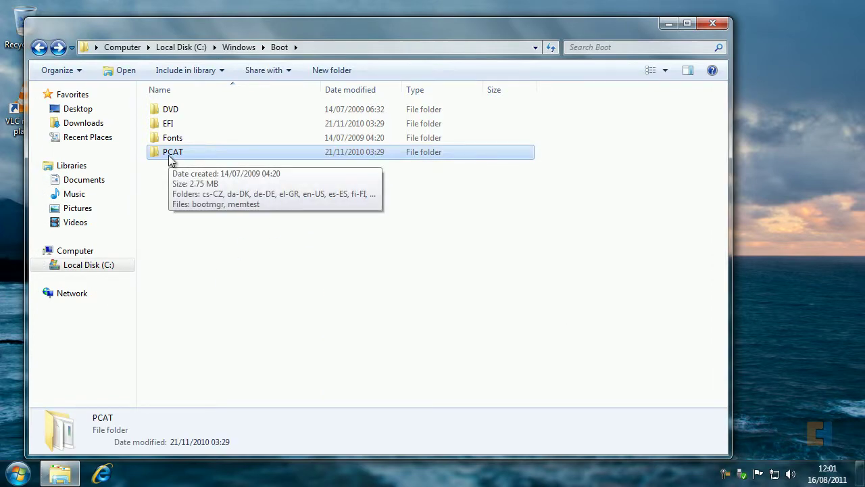
pyautogui.rightClick(168, 155)
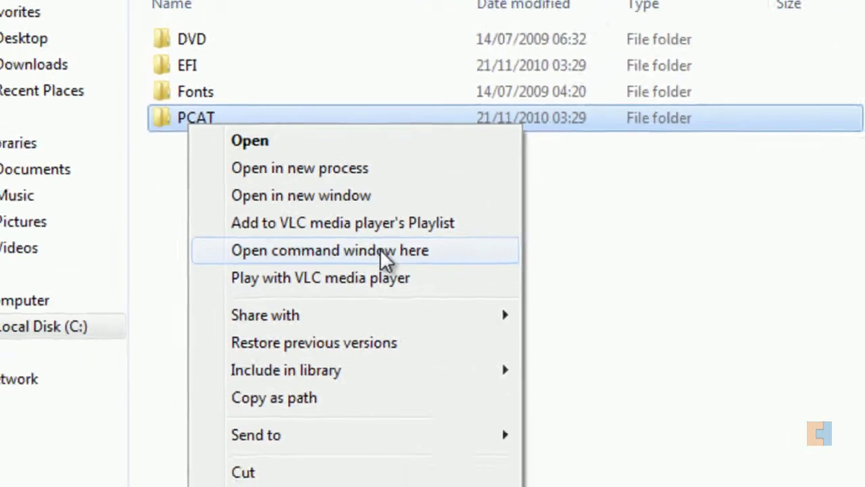
pyautogui.click(461, 236)
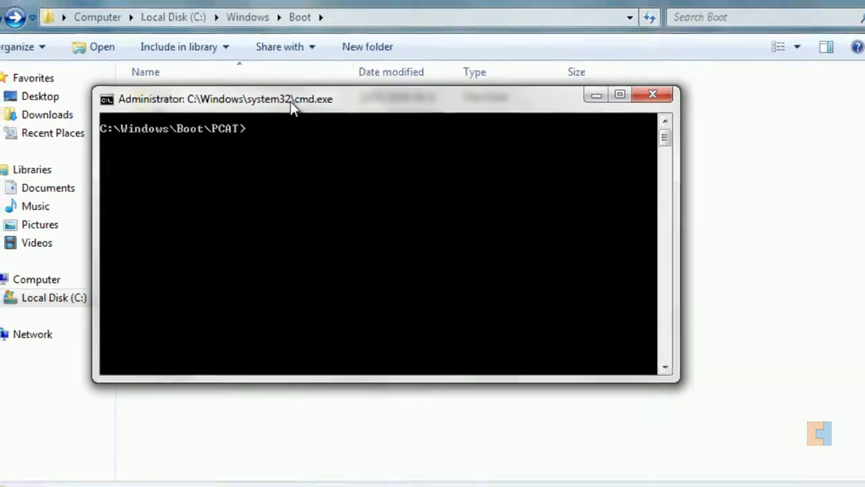
# Step: Open the Windows Media Player folder inside Program Files (x86) on Local Disk (C:)
pyautogui.click(72, 266)
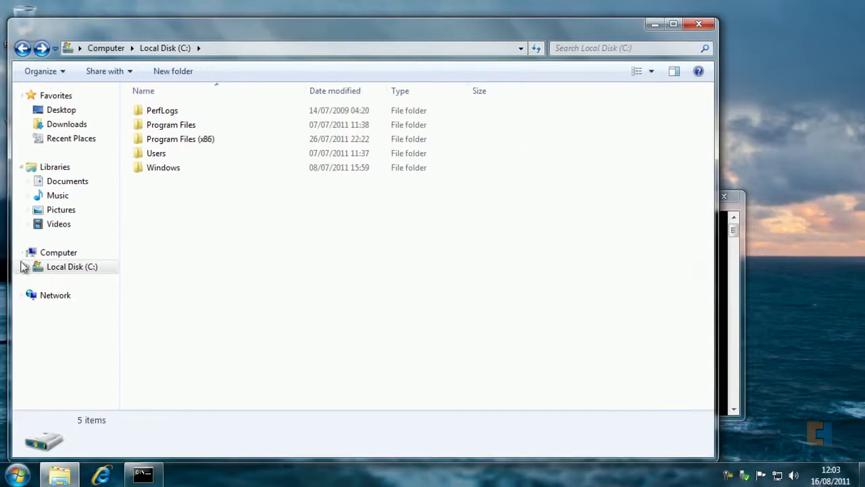
pyautogui.doubleClick(169, 140)
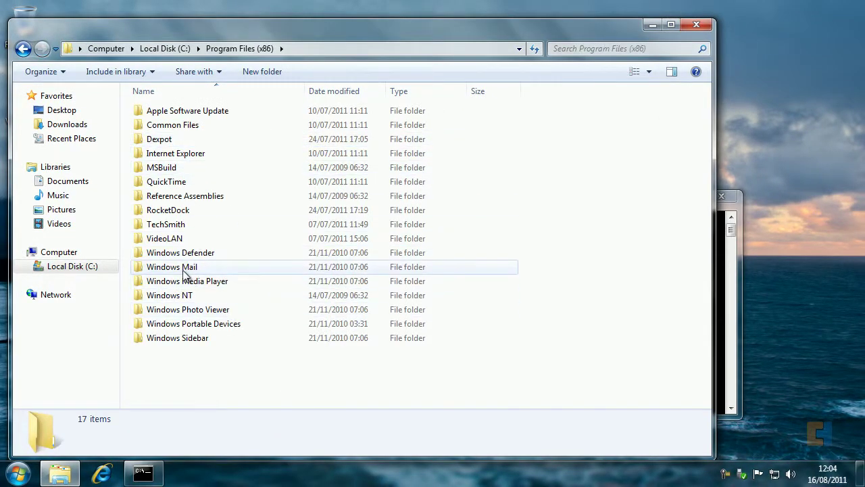
pyautogui.doubleClick(201, 282)
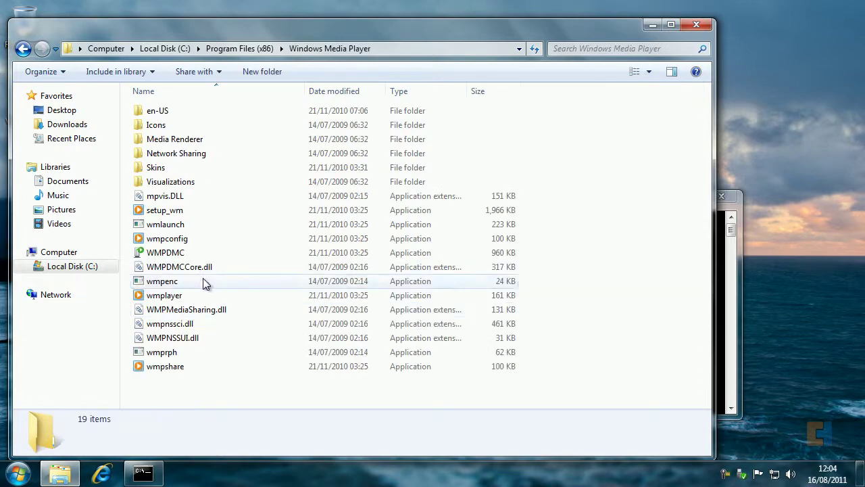
# Step: Insert the Network Sharing folder's path into the command window, and close both the command window and the folder window
pyautogui.click(726, 305)
pyautogui.moveTo(176, 152); pyautogui.dragTo(448, 277)
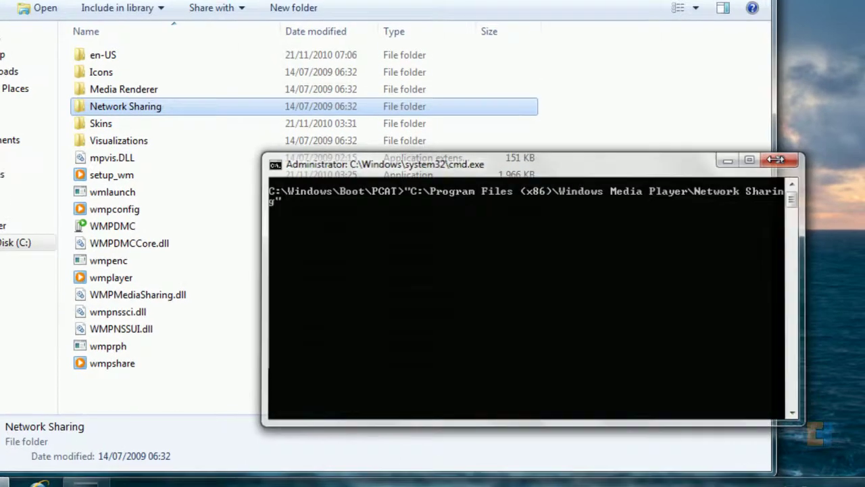
pyautogui.click(806, 144)
pyautogui.click(807, 14)
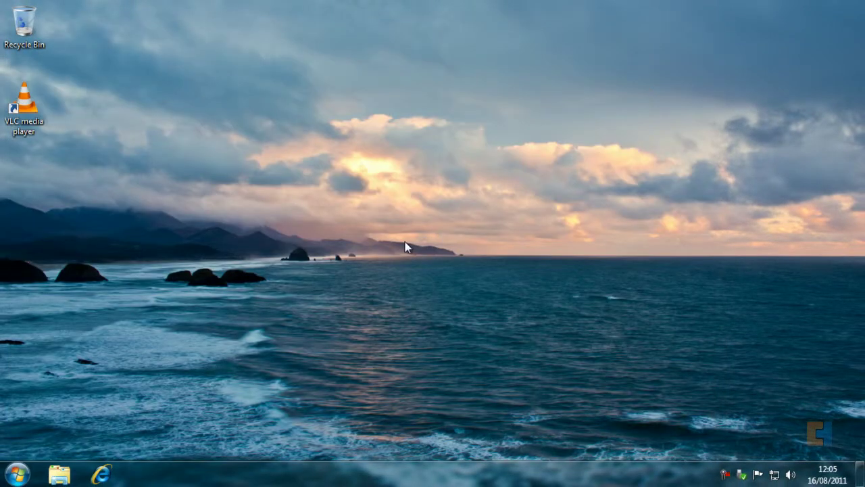